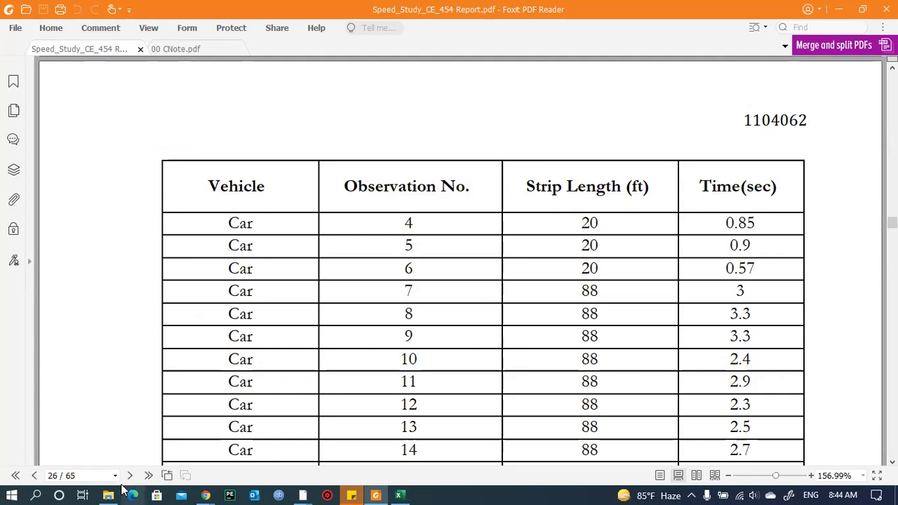
# Open ce_452.pdf from the CE 452_personal folder to read the spot speed analysis requirements.
pyautogui.moveTo(108, 495)
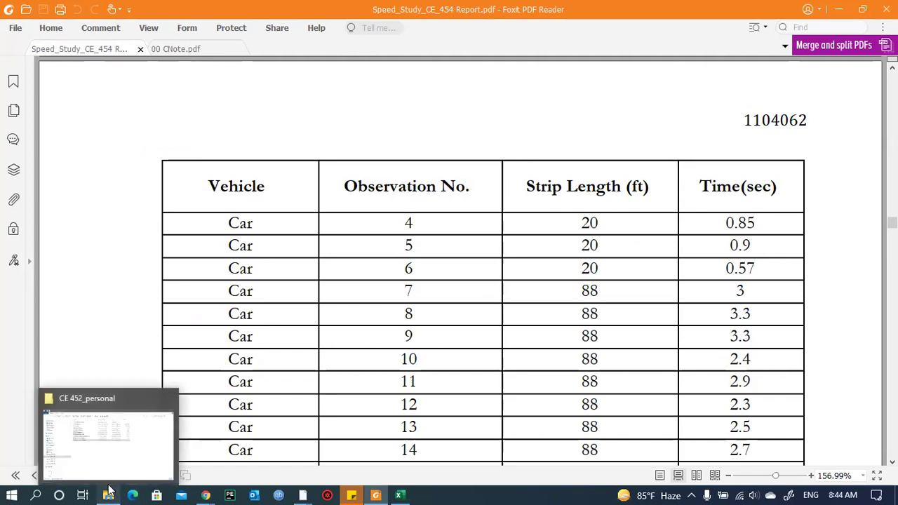
pyautogui.click(108, 434)
pyautogui.doubleClick(264, 115)
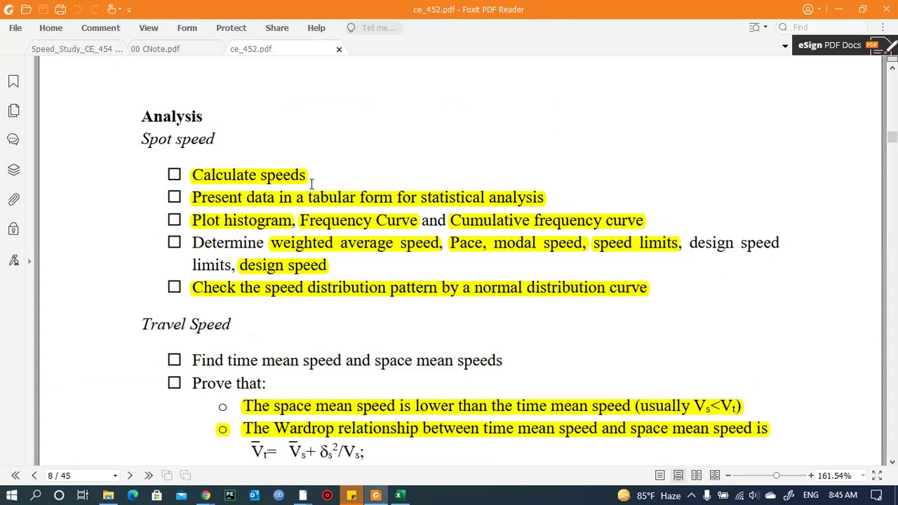
# Switch to the Speed_Study_ROUGH workbook in Excel and set the first passenger car observation's strip length to 70 ft on RAW DATA_1.
pyautogui.click(399, 495)
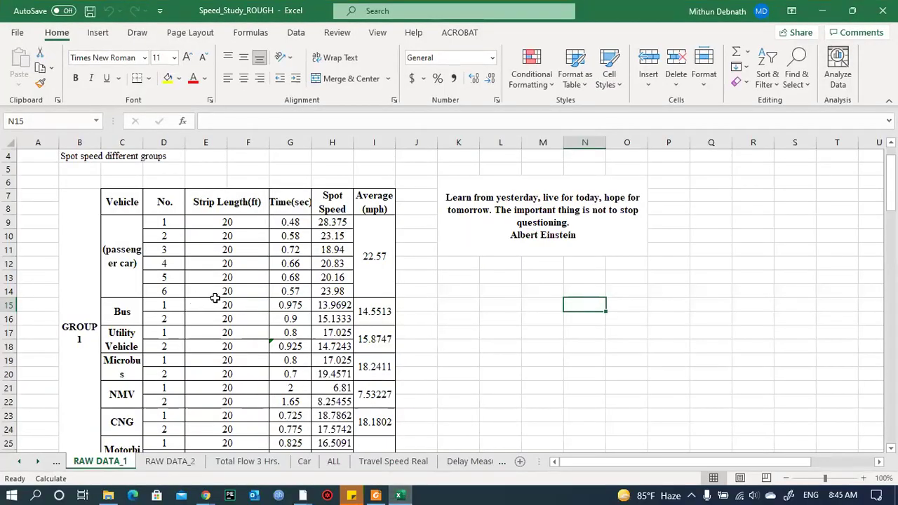
pyautogui.scroll(-1, 214, 299)
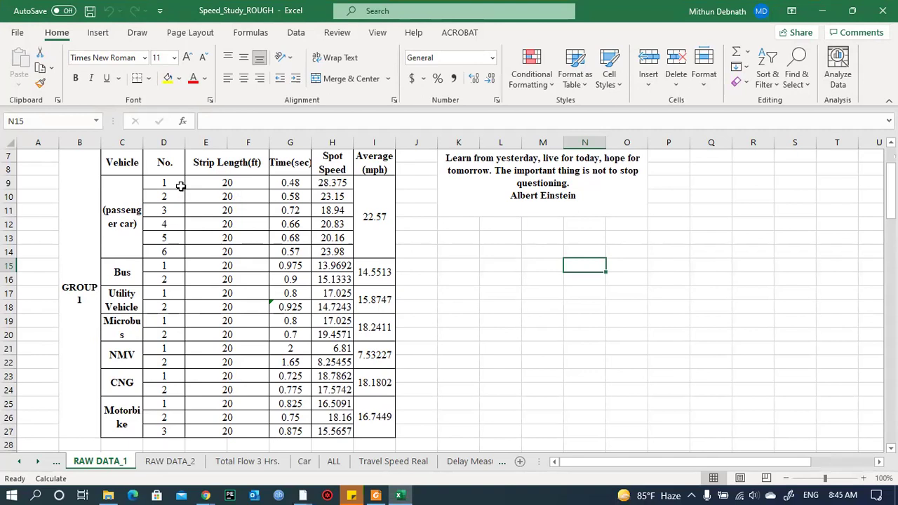
pyautogui.moveTo(180, 183); pyautogui.dragTo(163, 254)
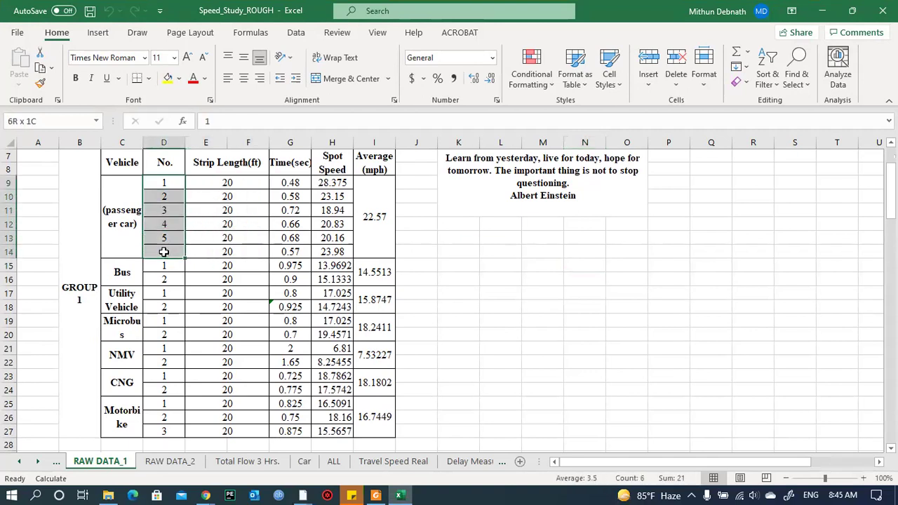
pyautogui.click(227, 183)
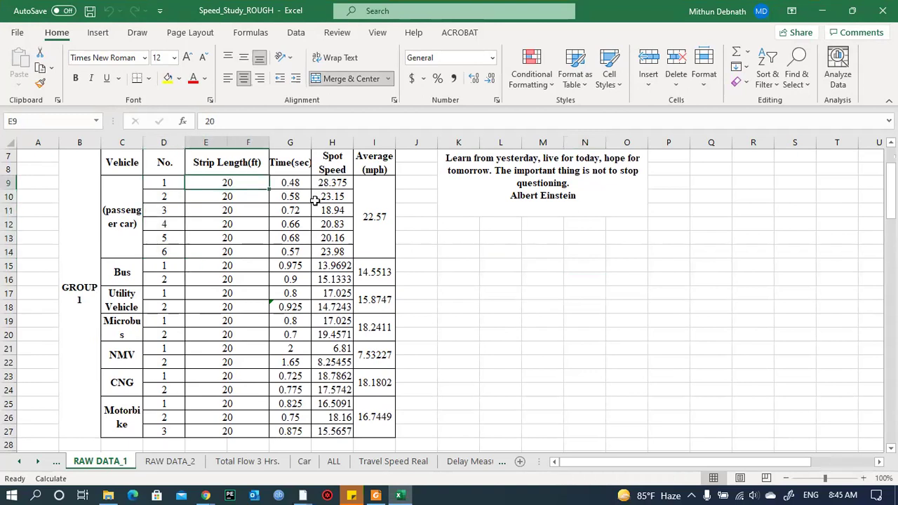
pyautogui.write('8')
pyautogui.press('BackSpace')
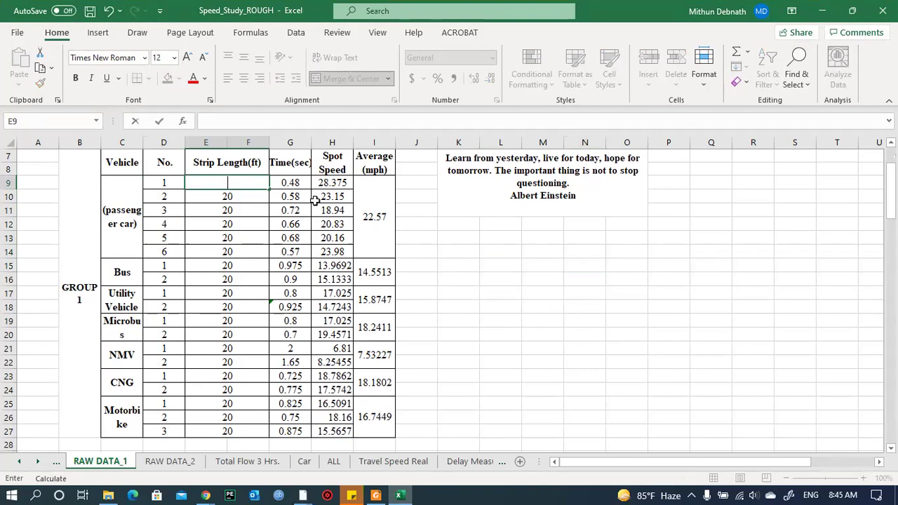
pyautogui.write('70')
pyautogui.click(303, 237)
# Set the time of the first passenger car observation to 2 seconds.
pyautogui.click(298, 183)
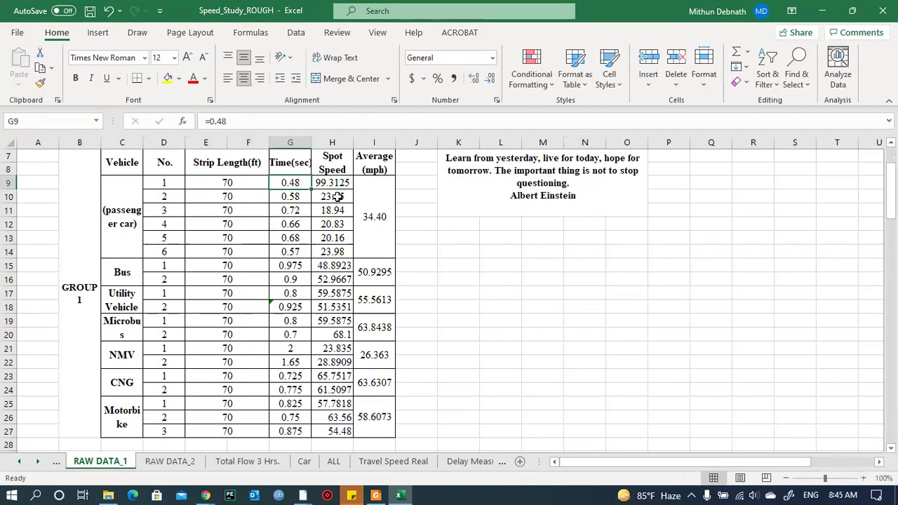
pyautogui.write('2')
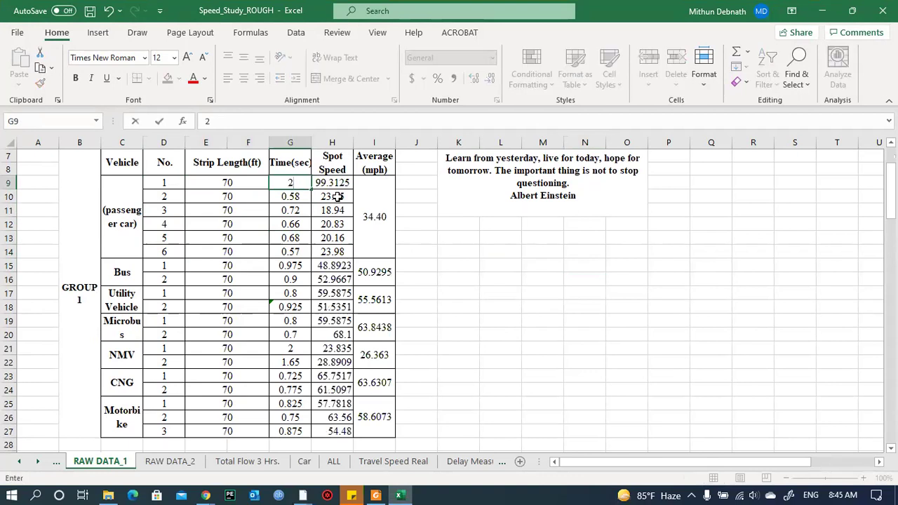
pyautogui.press('Return')
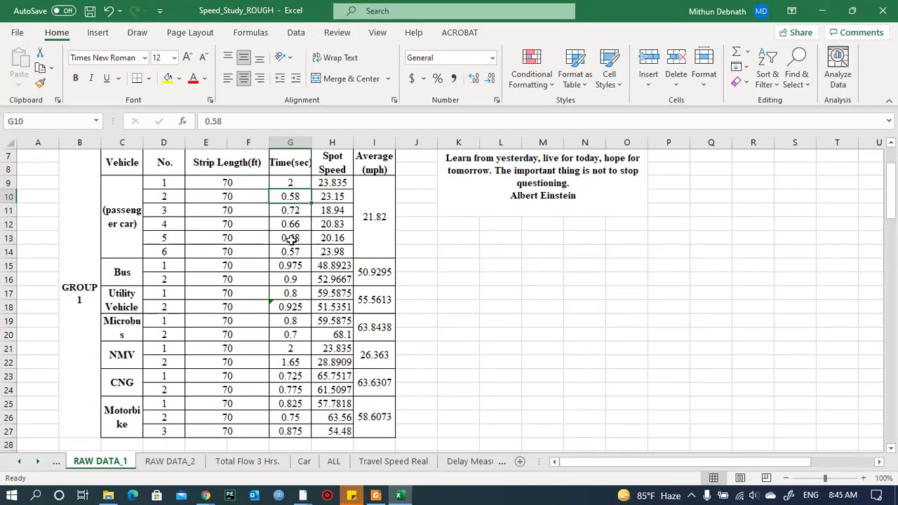
# Fill the spot speed formula from H9 down through H14 for all six passenger car observations.
pyautogui.click(334, 183)
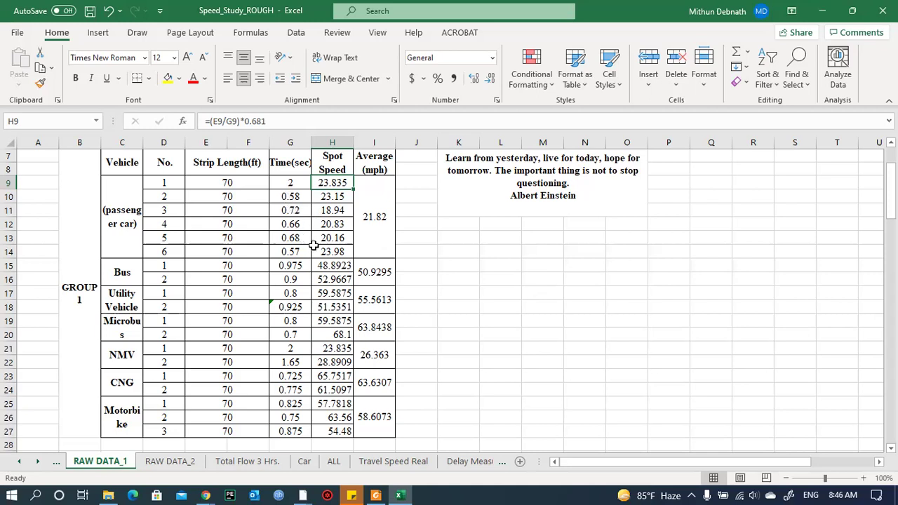
pyautogui.click(285, 197)
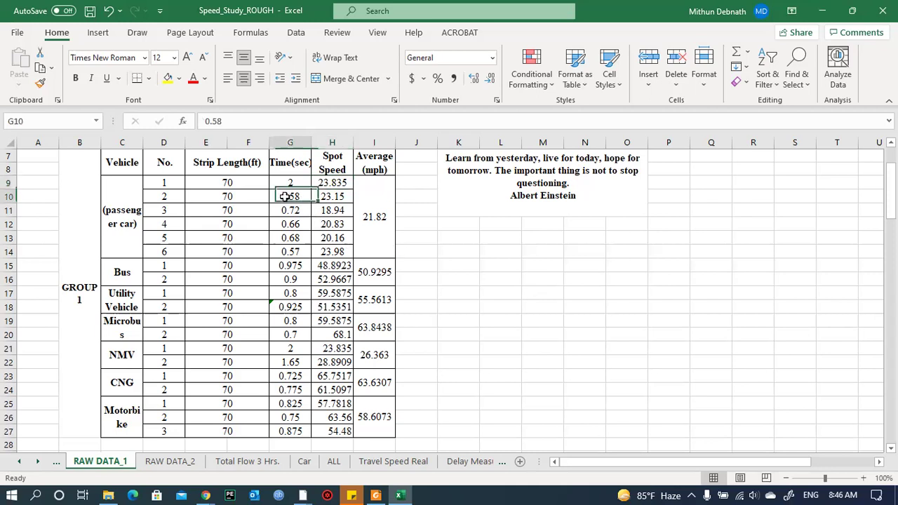
pyautogui.click(329, 197)
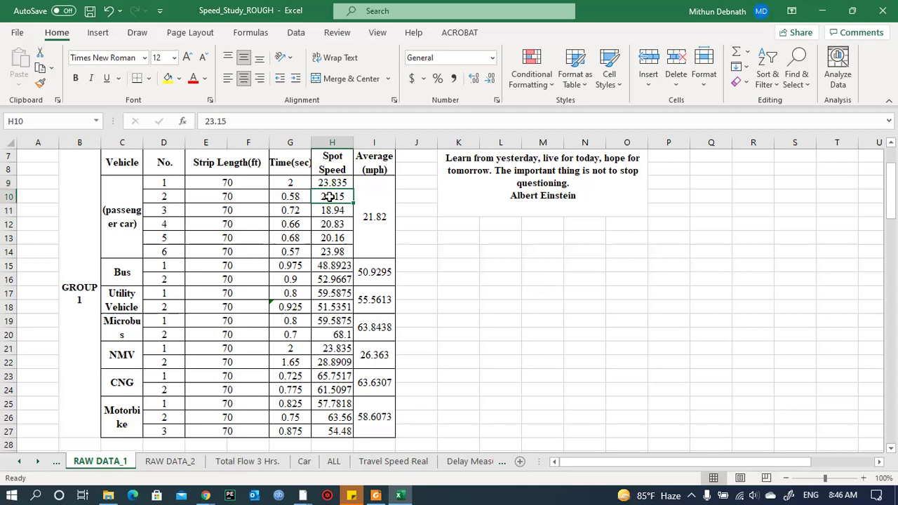
pyautogui.click(287, 196)
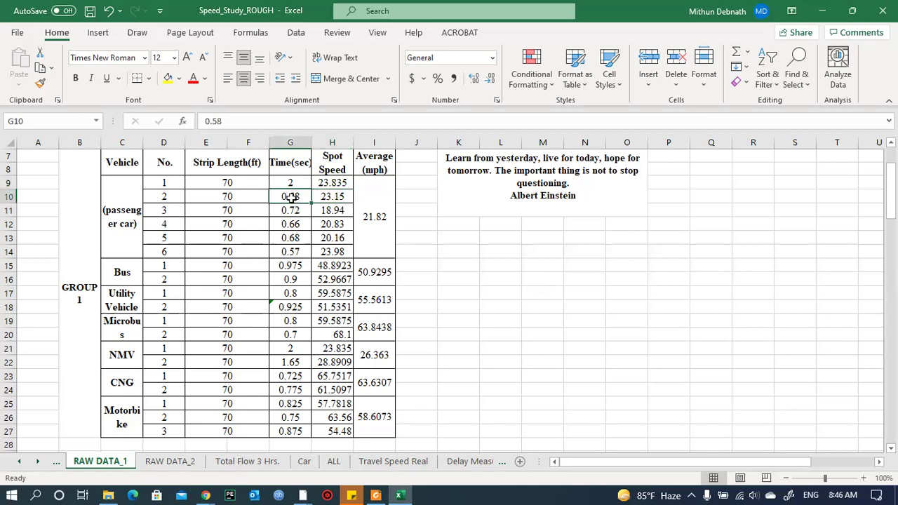
pyautogui.click(331, 183)
pyautogui.moveTo(353, 189); pyautogui.dragTo(352, 256)
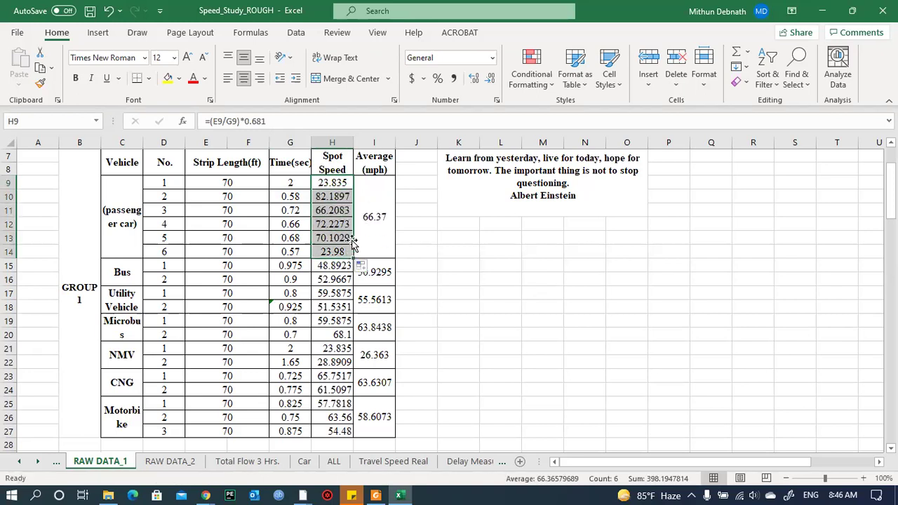
pyautogui.click(326, 199)
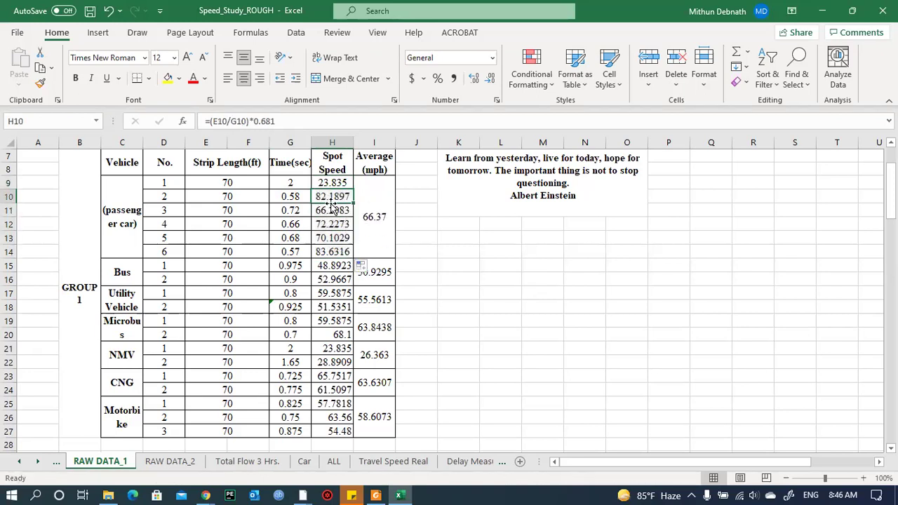
# Set the times of passenger car observations 2 to 6 to 1.5, 1.8, 1.9, 1.4 and 1.3 seconds.
pyautogui.click(297, 199)
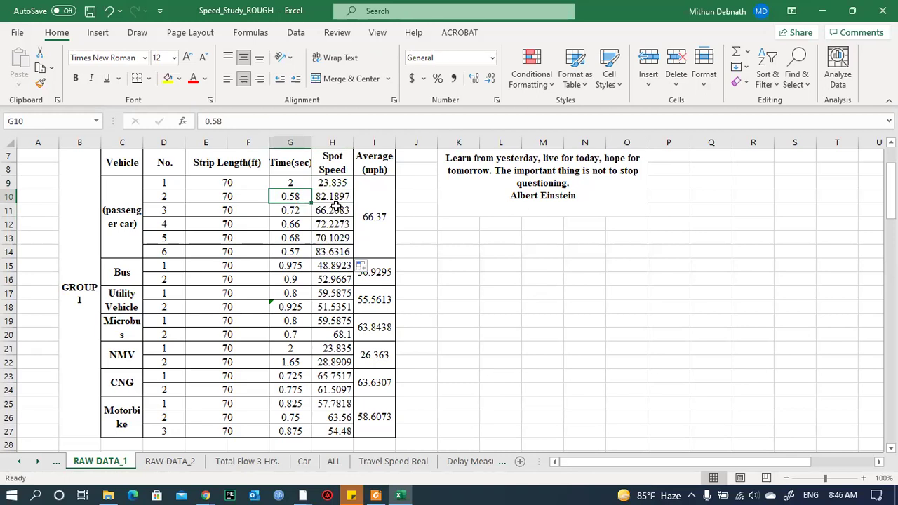
pyautogui.write('1.5')
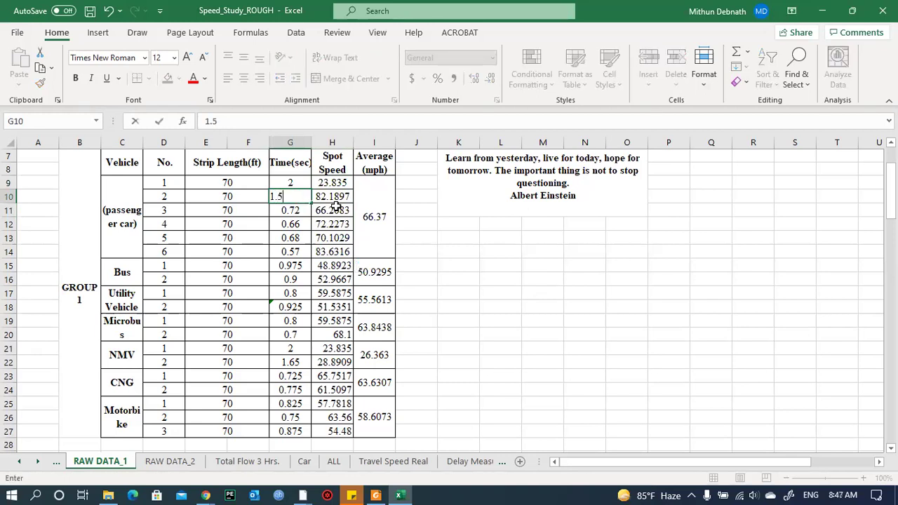
pyautogui.press('Return')
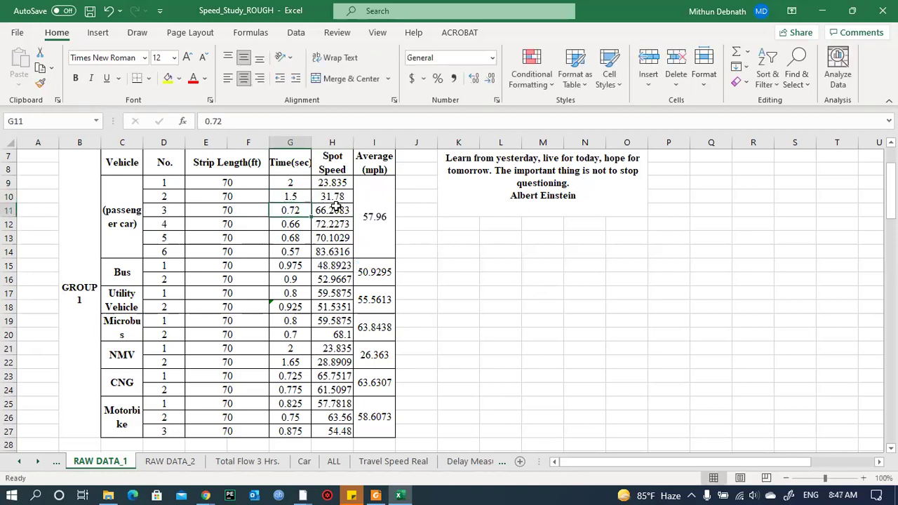
pyautogui.write('1.8')
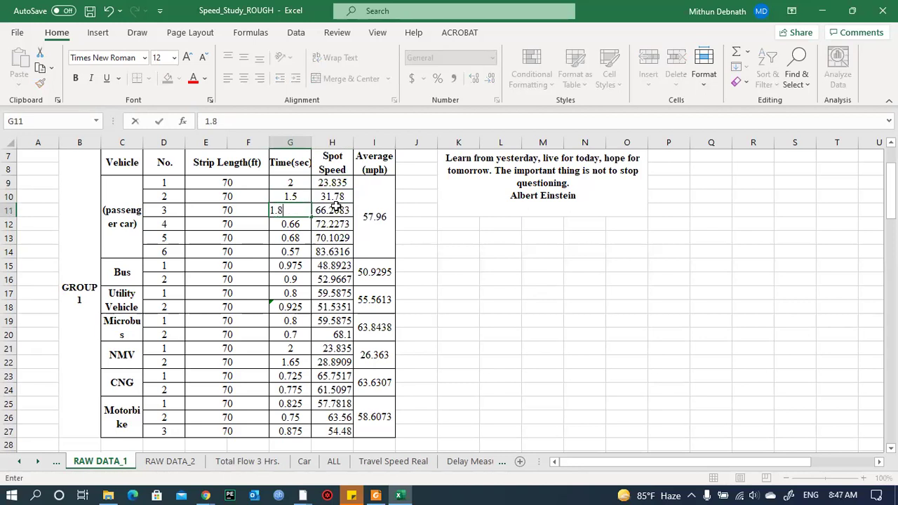
pyautogui.press('Return')
pyautogui.write('1')
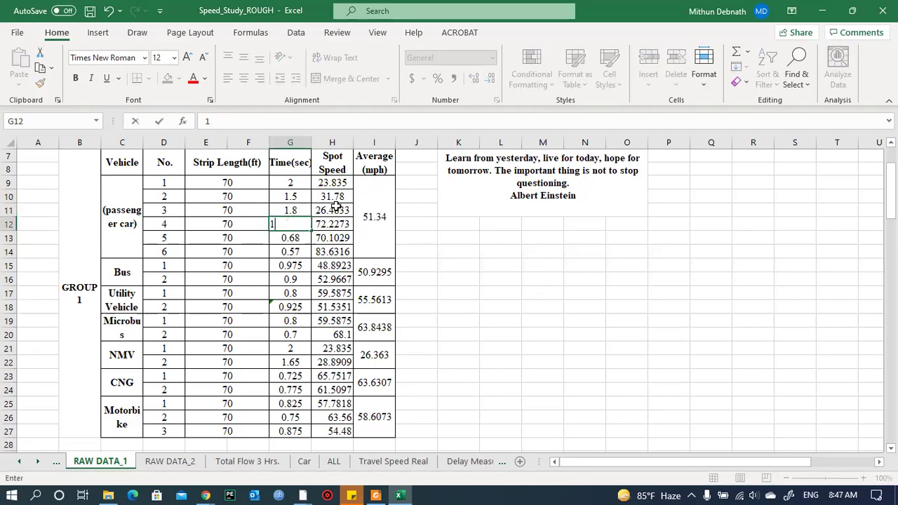
pyautogui.write('.9')
pyautogui.press('Return')
pyautogui.write('1')
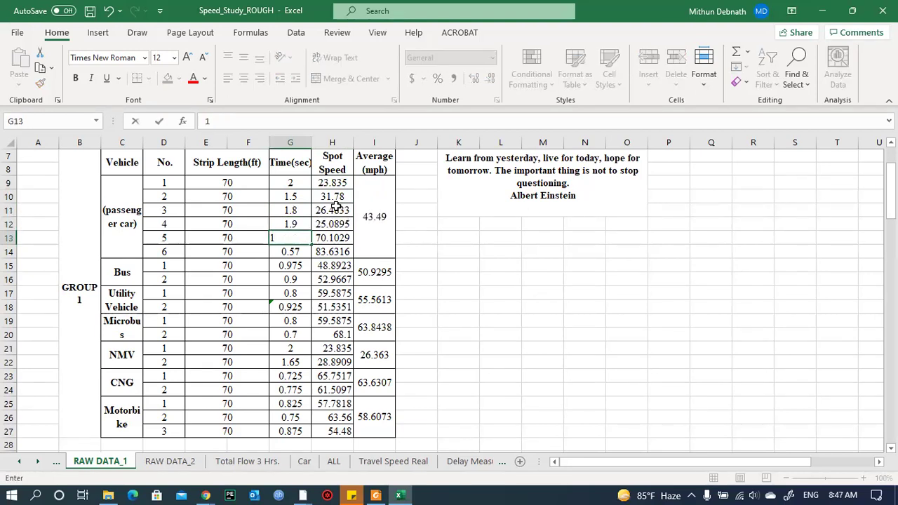
pyautogui.write('.4')
pyautogui.press('Return')
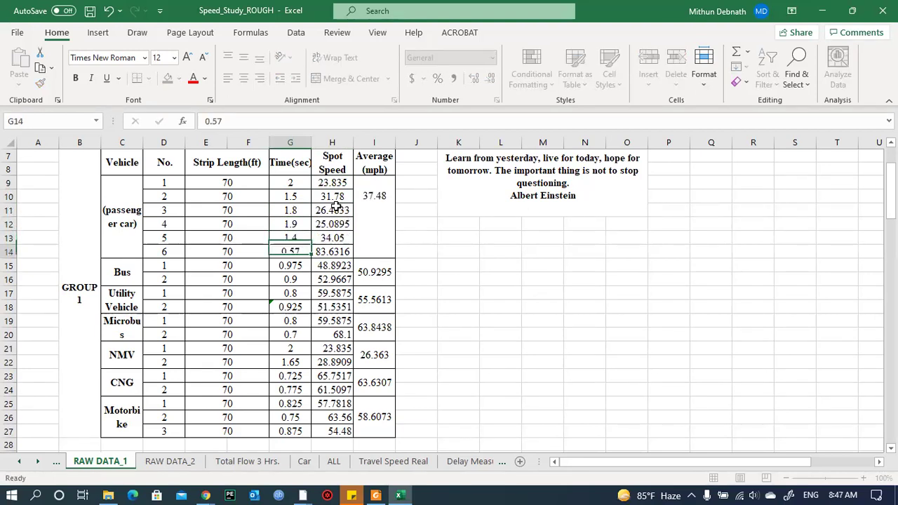
pyautogui.write('1')
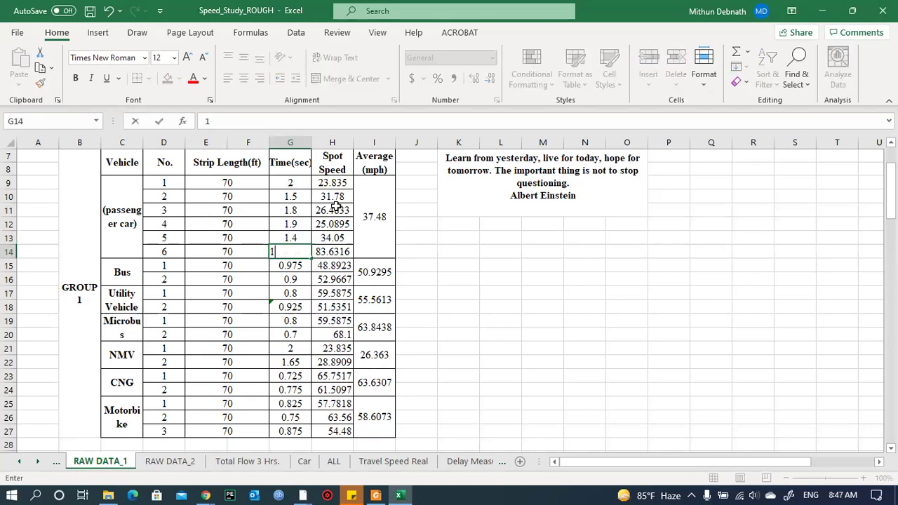
pyautogui.write('.3')
pyautogui.press('Return')
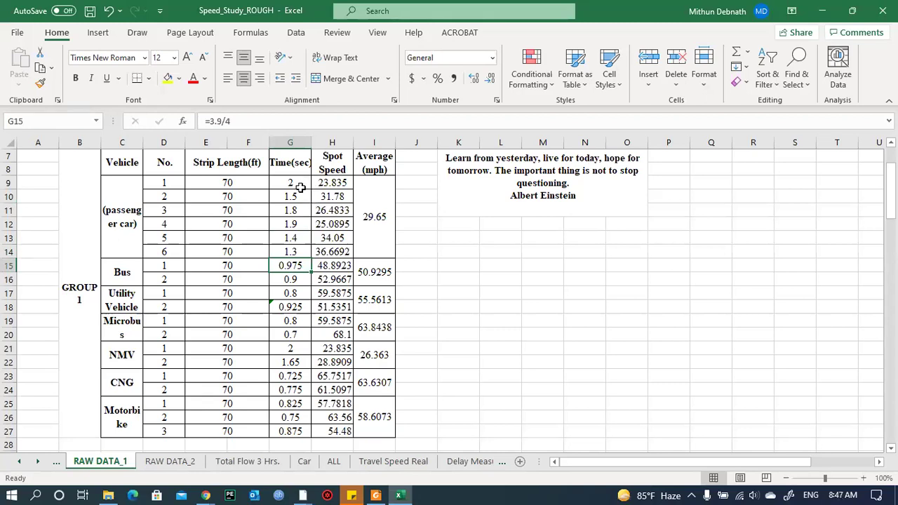
# Examine how the passenger car strip lengths and times feed the spot speed formulas across the six observations.
pyautogui.moveTo(299, 184); pyautogui.dragTo(296, 252)
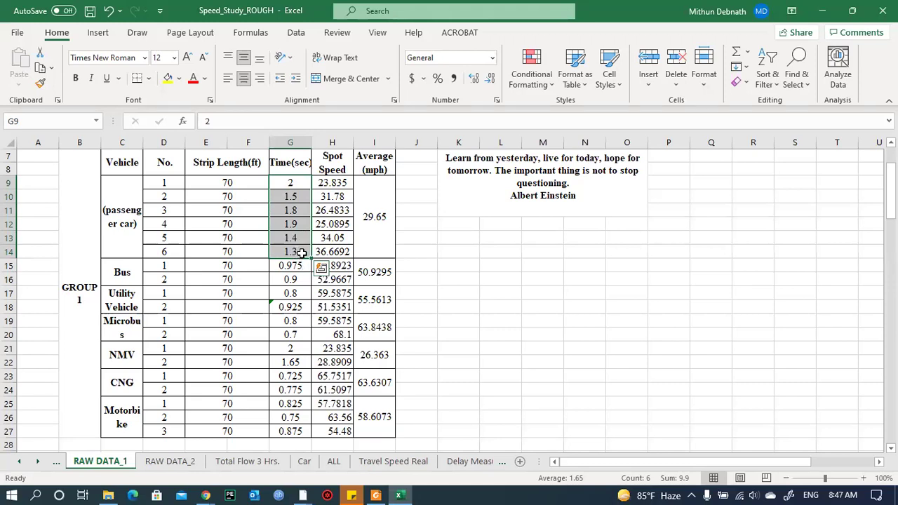
pyautogui.click(294, 195)
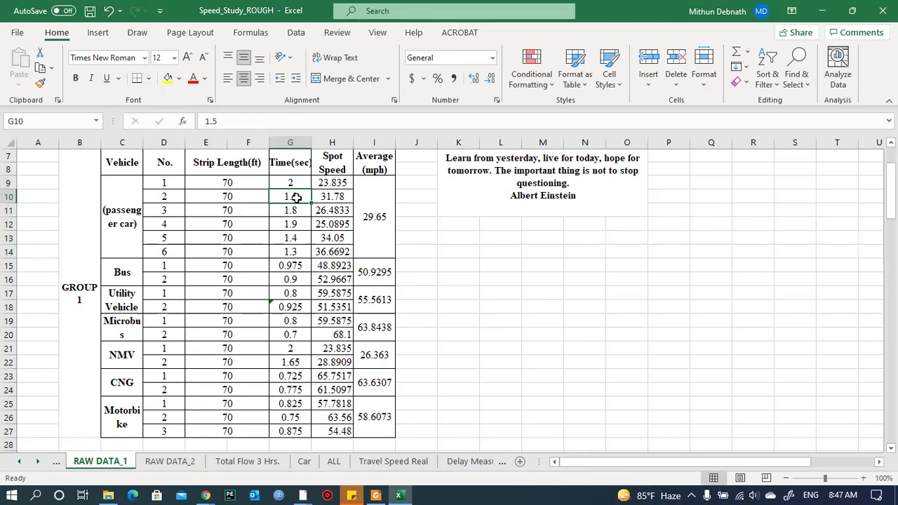
pyautogui.click(333, 196)
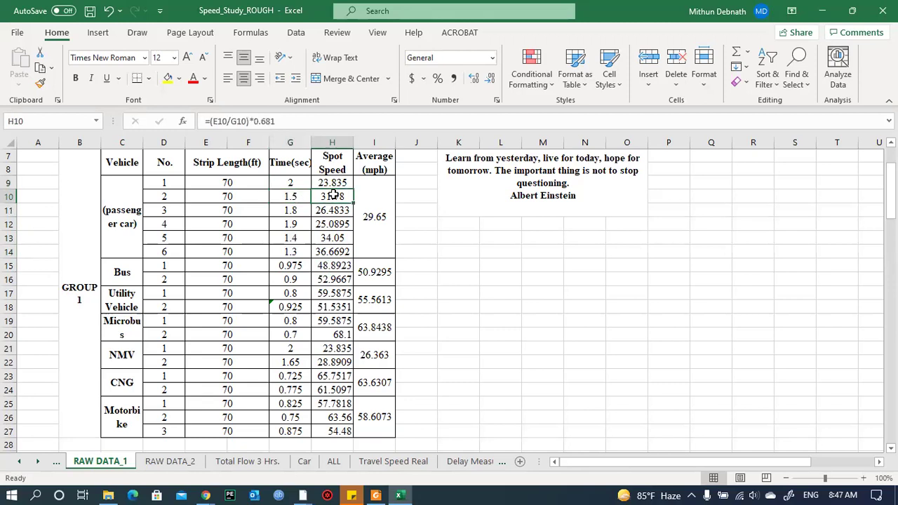
pyautogui.click(288, 252)
pyautogui.click(332, 250)
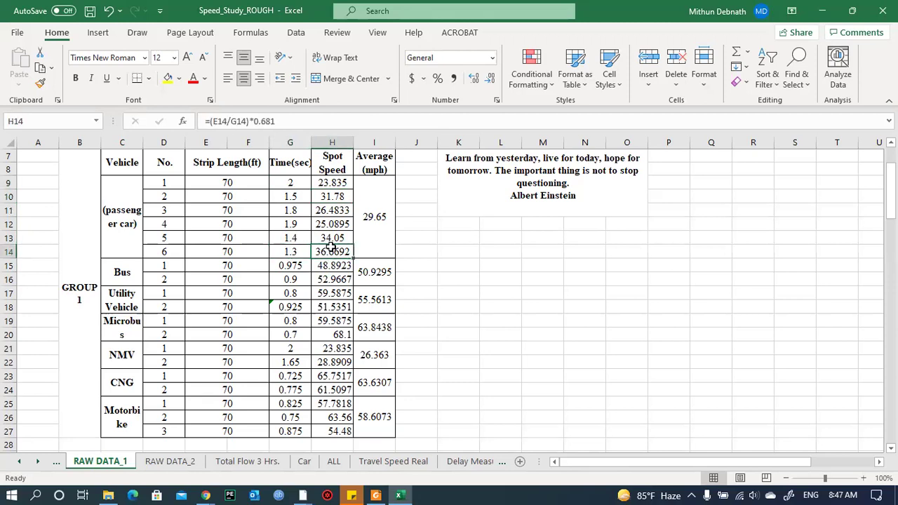
pyautogui.click(293, 181)
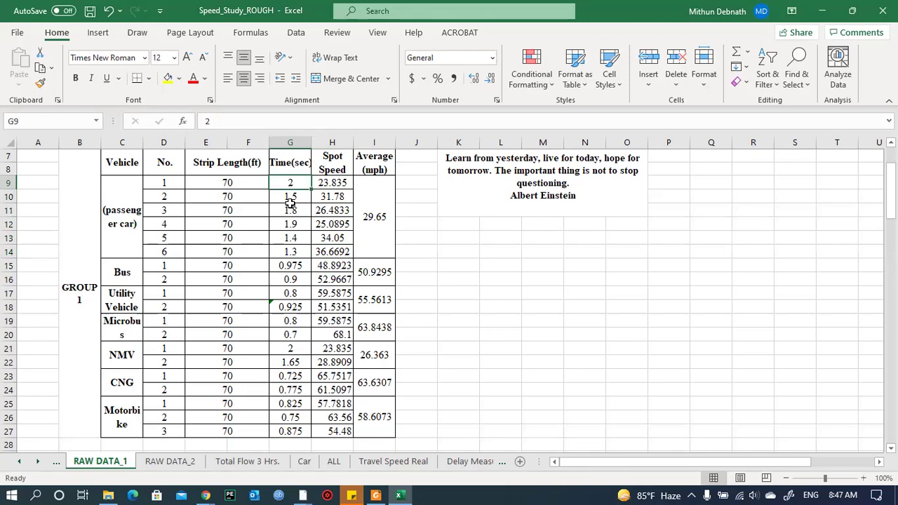
pyautogui.click(334, 182)
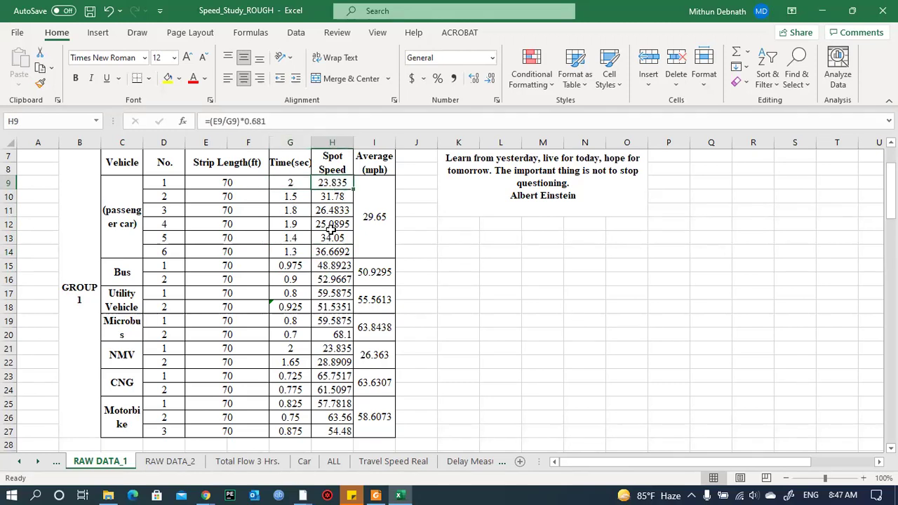
pyautogui.moveTo(334, 185); pyautogui.dragTo(342, 251)
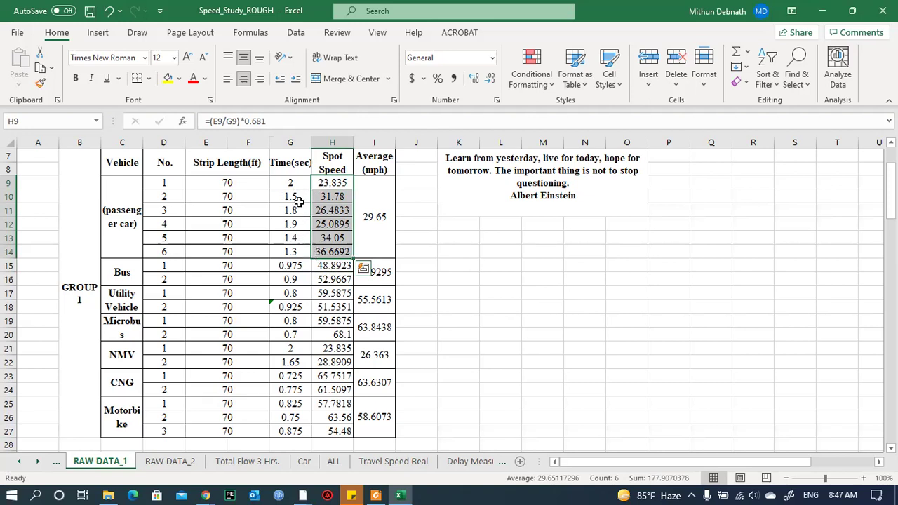
pyautogui.moveTo(235, 182)
pyautogui.mouseDown()
pyautogui.moveTo(237, 196)
pyautogui.moveTo(242, 183)
pyautogui.mouseUp()
pyautogui.click(237, 197)
pyautogui.click(237, 210)
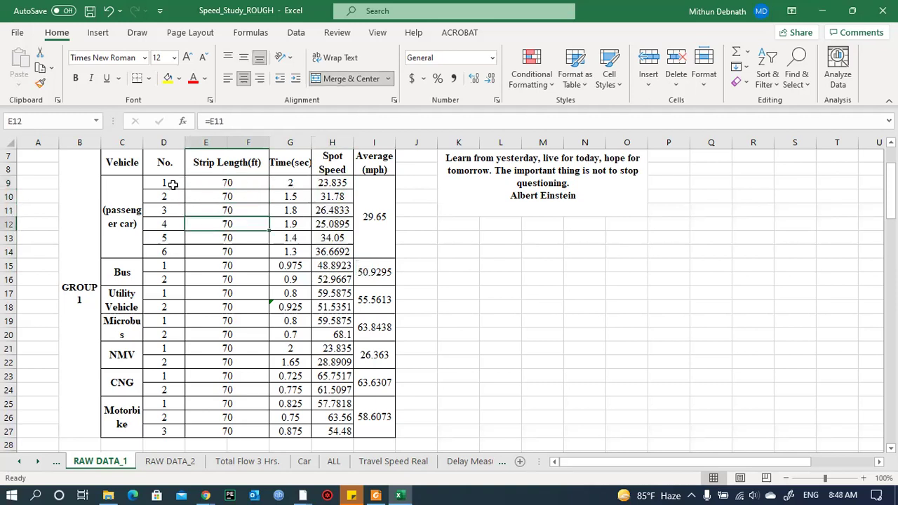
pyautogui.click(291, 182)
pyautogui.click(291, 197)
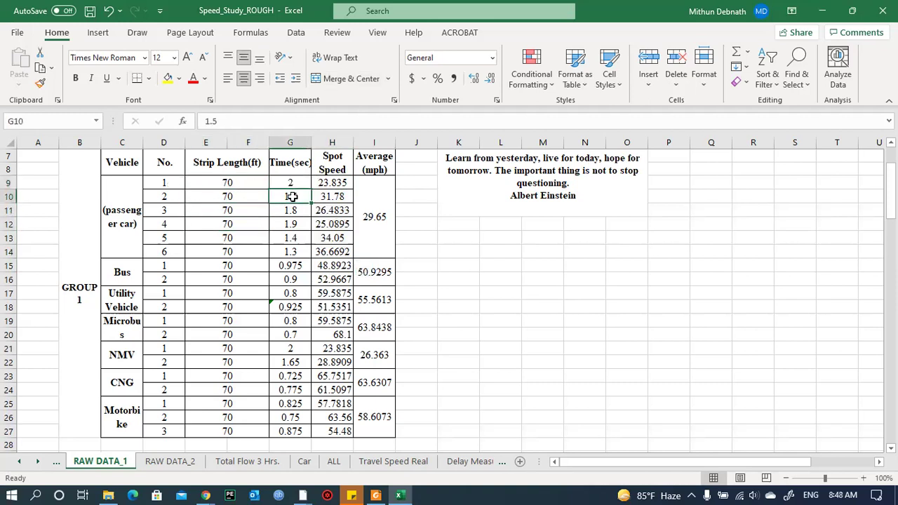
pyautogui.click(289, 211)
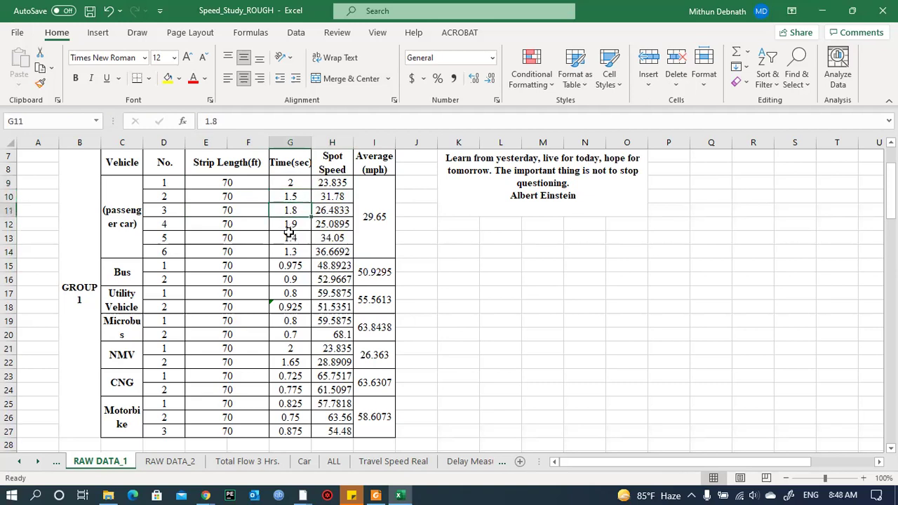
# Review the times of passenger car observations 4 and 5 and the strip length, time and spot speed of observation 1.
pyautogui.click(290, 224)
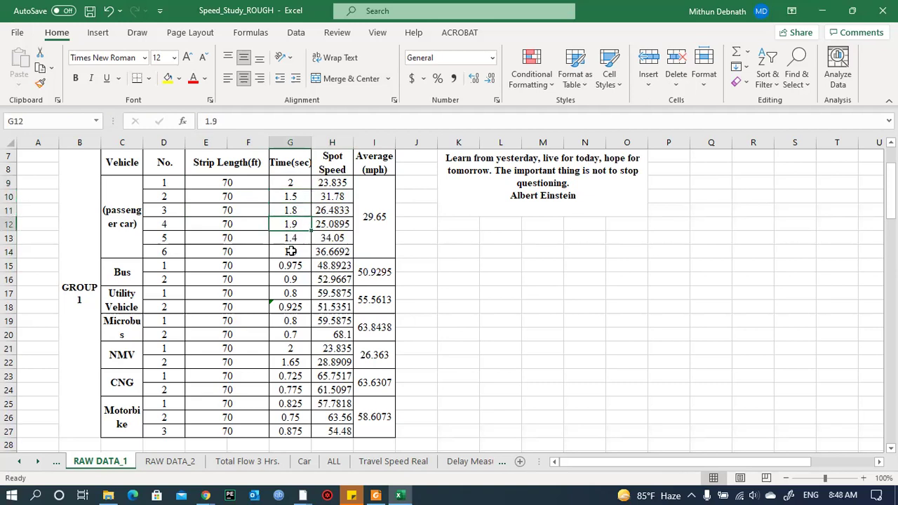
pyautogui.click(289, 239)
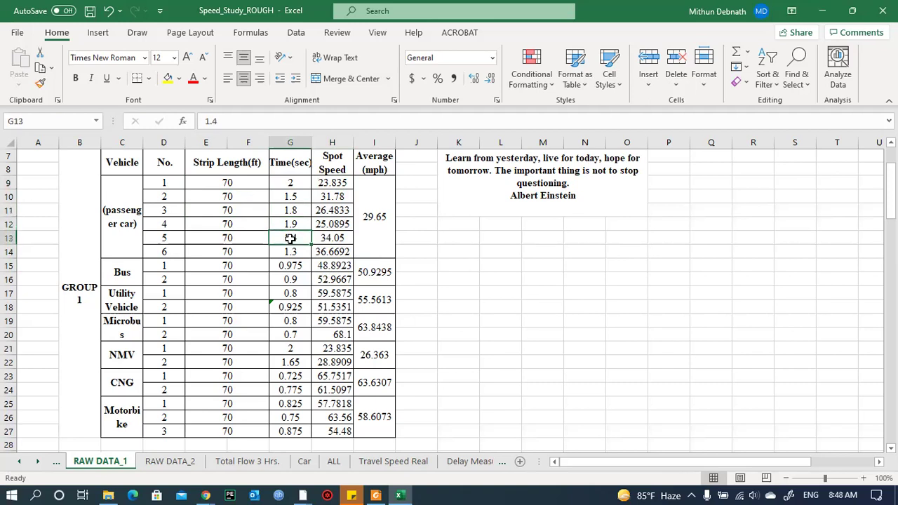
pyautogui.click(219, 182)
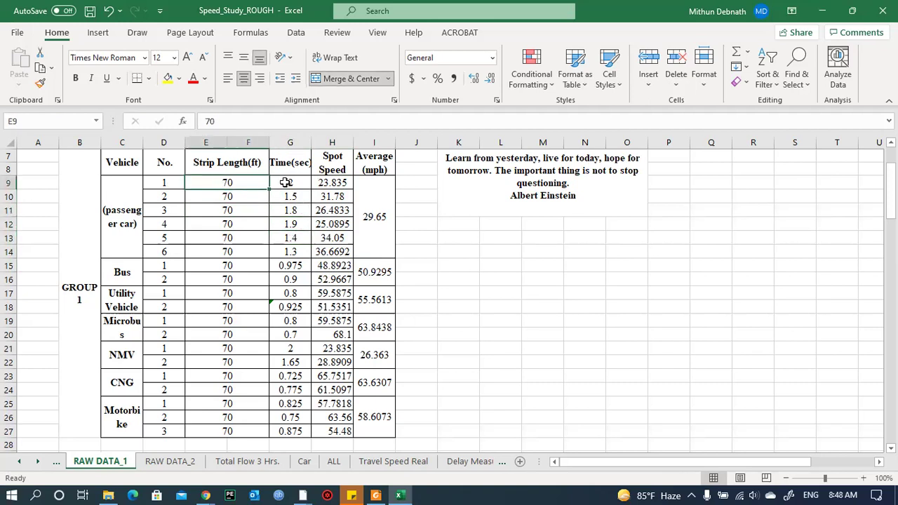
pyautogui.click(288, 183)
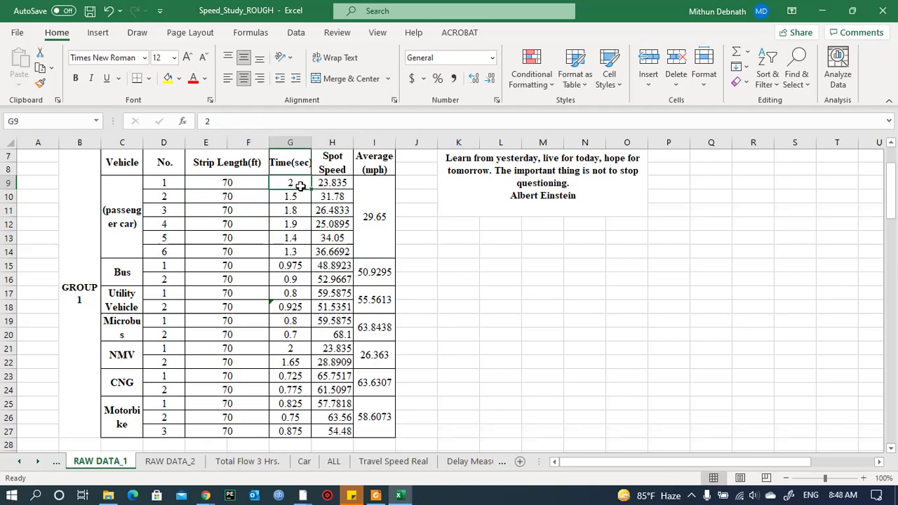
pyautogui.click(339, 183)
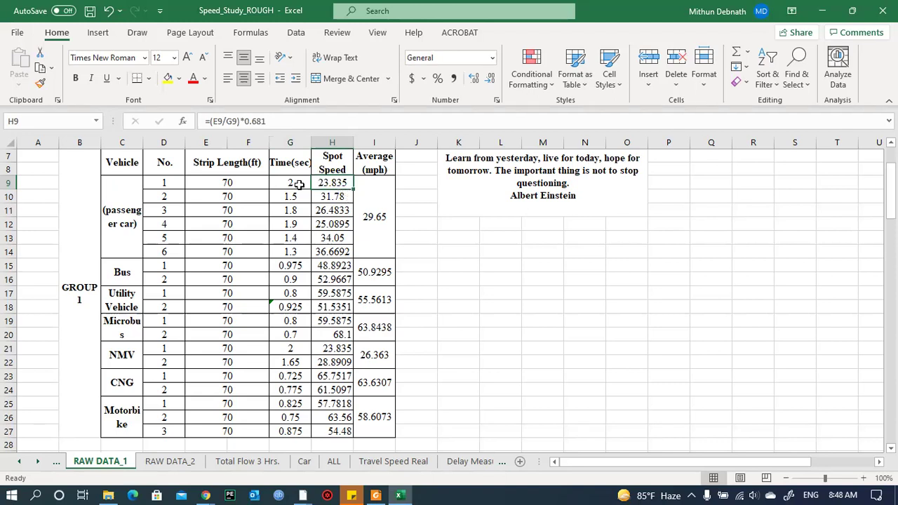
# Set the strip length of the first passenger car observation in E9 to 88 ft.
pyautogui.click(249, 184)
pyautogui.write('88')
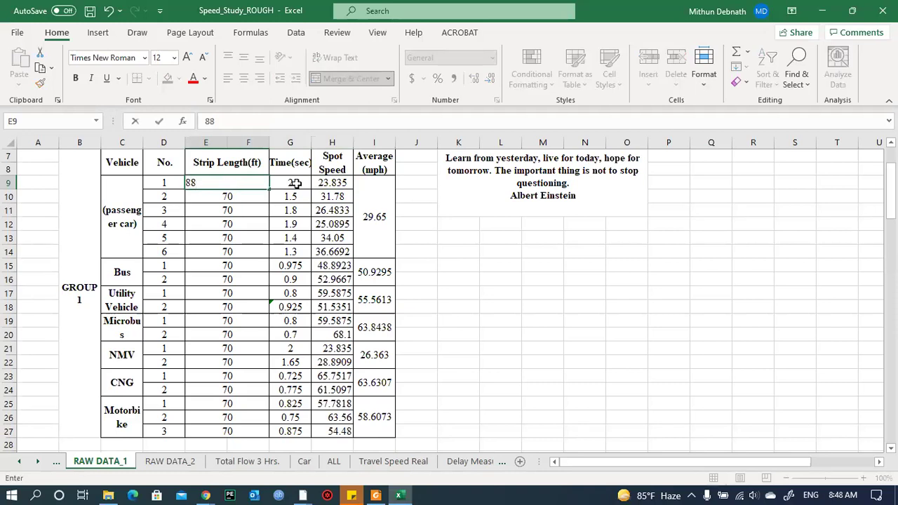
pyautogui.press('Return')
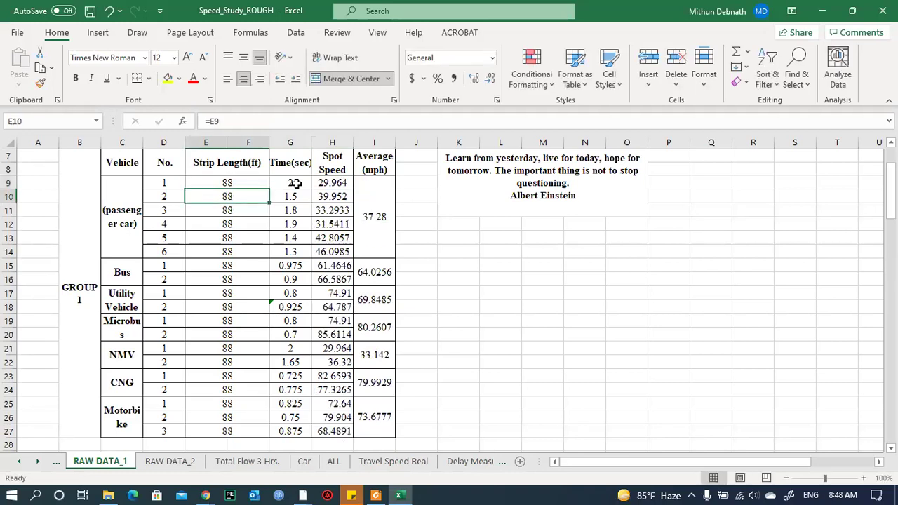
pyautogui.click(228, 185)
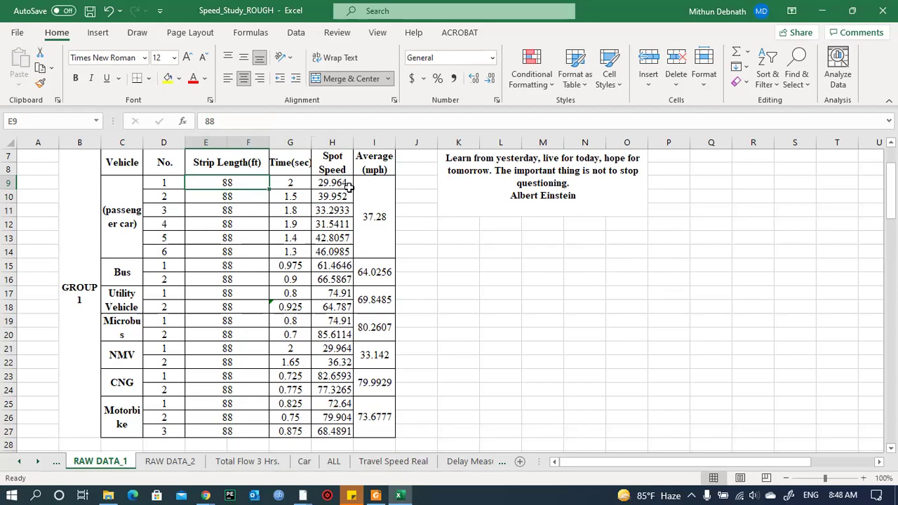
pyautogui.click(462, 241)
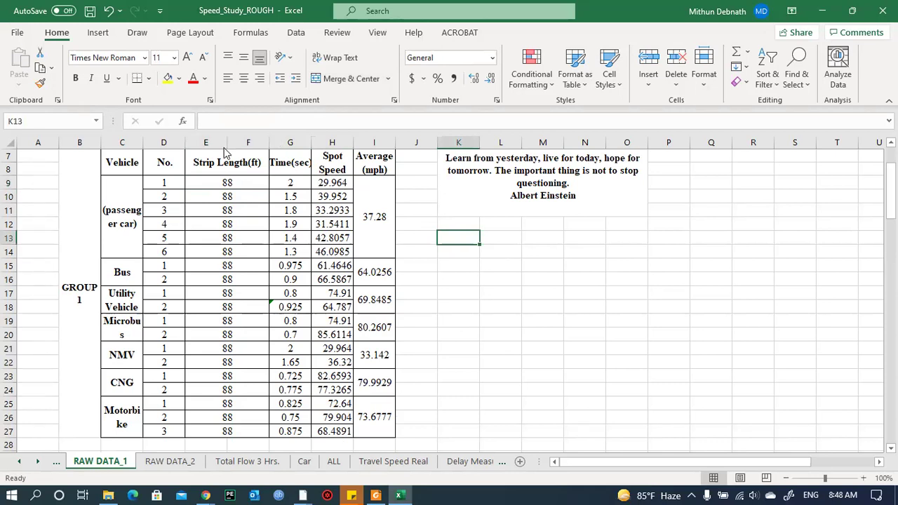
# Handwrite the spot speed relation 60.92 / t in sec = mph as an annotation on the empty cells beside the table.
pyautogui.moveTo(561, 219)
pyautogui.mouseDown()
pyautogui.moveTo(603, 230)
pyautogui.moveTo(608, 237)
pyautogui.moveTo(572, 257)
pyautogui.moveTo(580, 246)
pyautogui.moveTo(586, 257)
pyautogui.mouseUp()
pyautogui.click(581, 227)
pyautogui.moveTo(591, 250)
pyautogui.mouseDown()
pyautogui.moveTo(613, 257)
pyautogui.moveTo(624, 234)
pyautogui.mouseUp()
pyautogui.moveTo(617, 239); pyautogui.dragTo(693, 236)
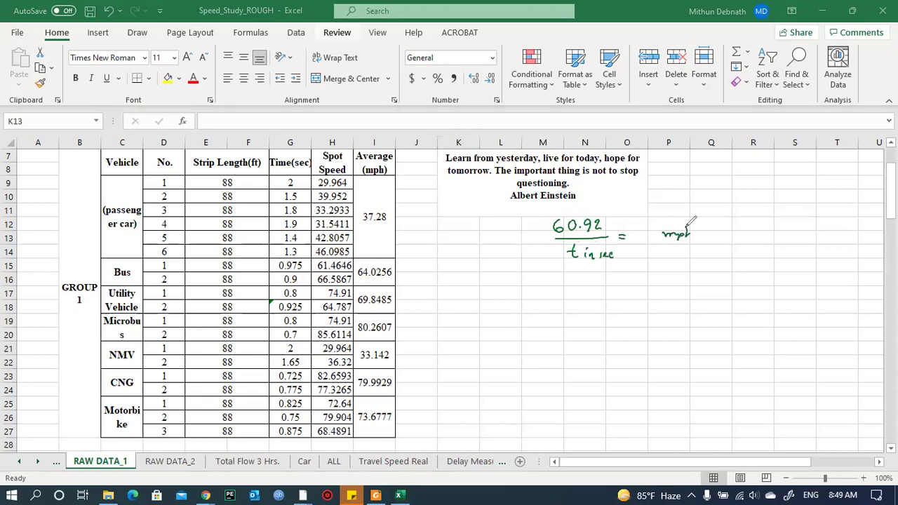
# Circle t and the first observation's time, strike out the decimals of 60.92, and write 30 as the speed in mph.
pyautogui.moveTo(569, 241)
pyautogui.mouseDown()
pyautogui.moveTo(577, 263)
pyautogui.moveTo(580, 236)
pyautogui.mouseUp()
pyautogui.moveTo(302, 176)
pyautogui.mouseDown()
pyautogui.moveTo(293, 175)
pyautogui.moveTo(306, 177)
pyautogui.mouseUp()
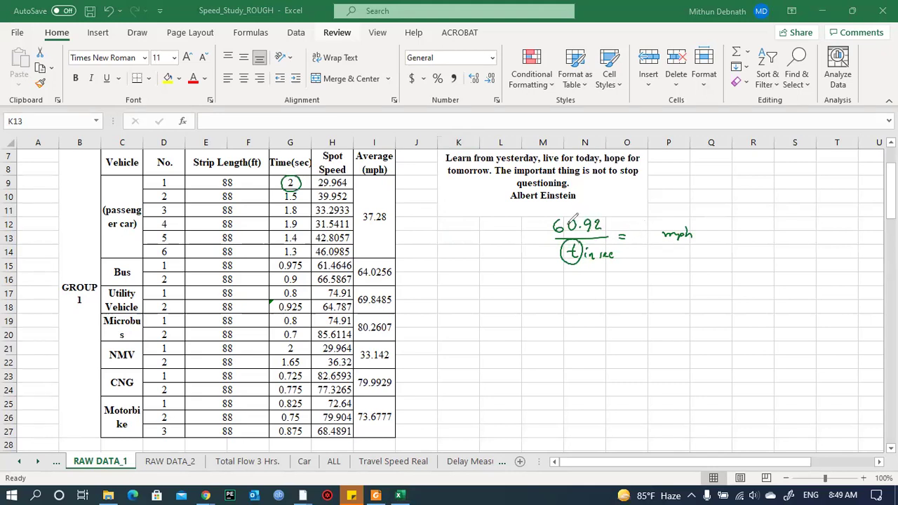
pyautogui.moveTo(593, 222)
pyautogui.mouseDown()
pyautogui.moveTo(586, 226)
pyautogui.moveTo(598, 222)
pyautogui.mouseUp()
pyautogui.moveTo(634, 232); pyautogui.dragTo(644, 232)
# Circle the second observation's time, handwrite 60 / 1.5 = 40, box its spot speed, and clear all annotations.
pyautogui.moveTo(307, 194)
pyautogui.mouseDown()
pyautogui.moveTo(281, 205)
pyautogui.moveTo(300, 185)
pyautogui.mouseUp()
pyautogui.moveTo(579, 278)
pyautogui.mouseDown()
pyautogui.moveTo(575, 289)
pyautogui.moveTo(588, 284)
pyautogui.moveTo(579, 308)
pyautogui.moveTo(613, 296)
pyautogui.mouseUp()
pyautogui.moveTo(606, 300); pyautogui.dragTo(613, 300)
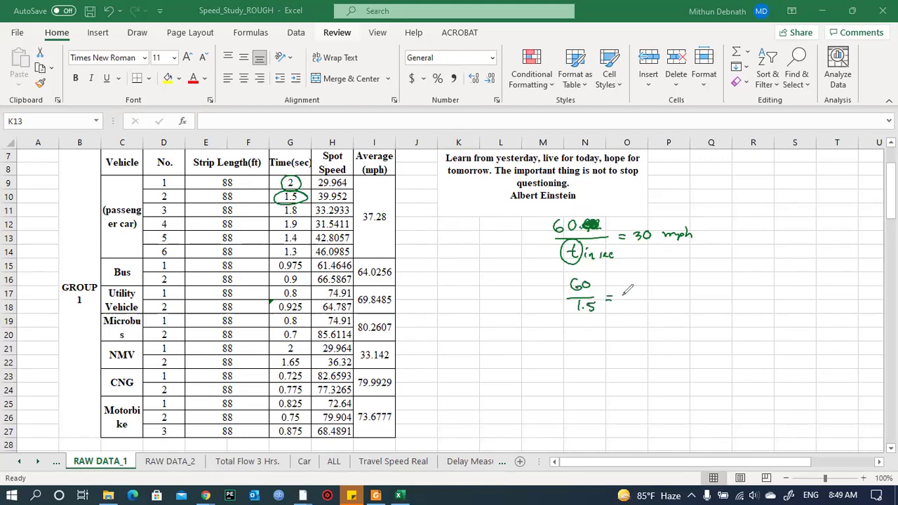
pyautogui.moveTo(627, 290)
pyautogui.mouseDown()
pyautogui.moveTo(630, 303)
pyautogui.moveTo(638, 290)
pyautogui.mouseUp()
pyautogui.moveTo(314, 200)
pyautogui.mouseDown()
pyautogui.moveTo(355, 193)
pyautogui.moveTo(323, 191)
pyautogui.mouseUp()
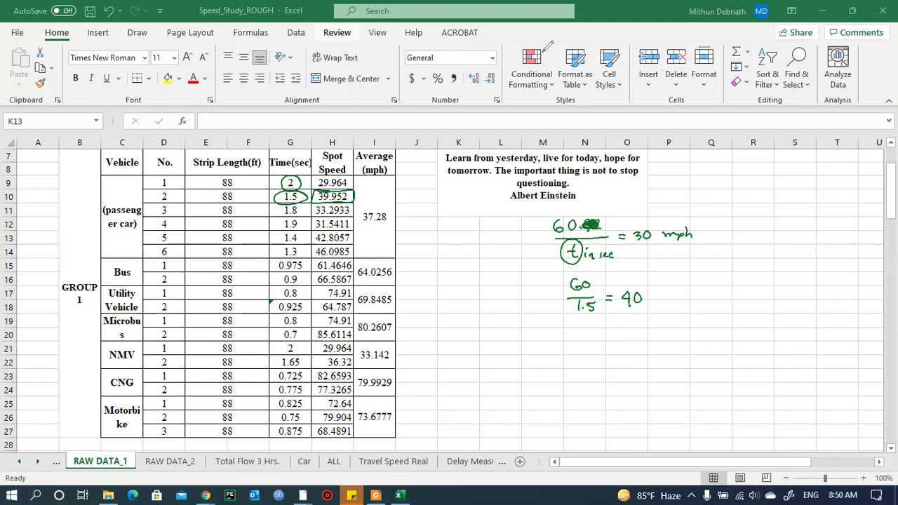
pyautogui.press('e')
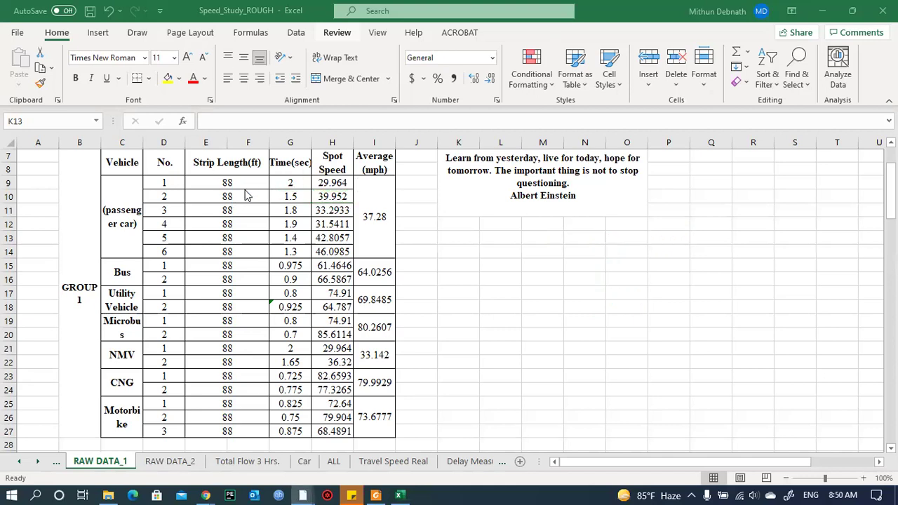
# Switch to Foxit PDF Reader and review the observation tables in Speed_Study_CE_454 Report.pdf through to the calculated car spot speeds.
pyautogui.click(377, 493)
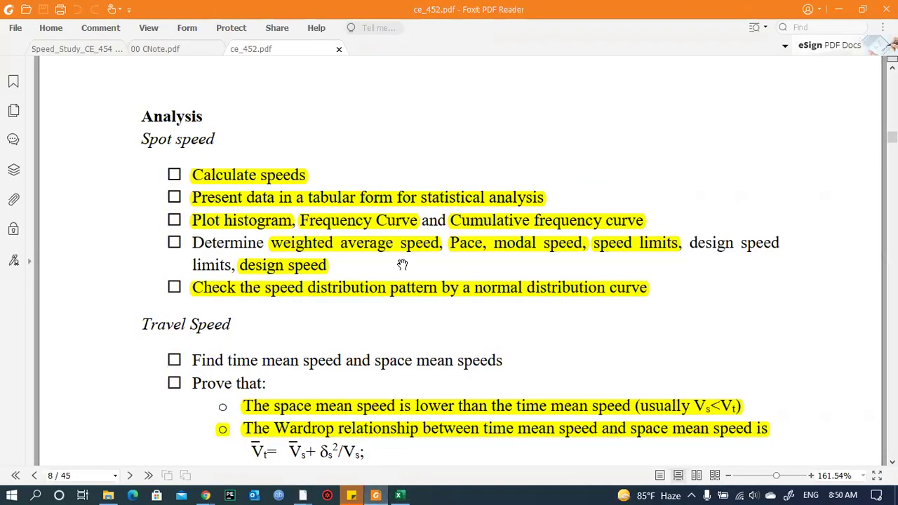
pyautogui.click(74, 49)
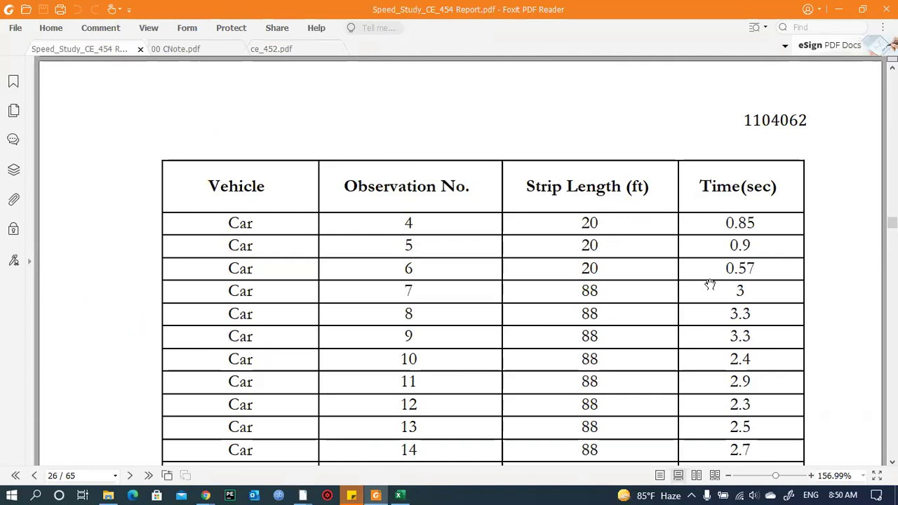
pyautogui.scroll(-3, 707, 280)
pyautogui.scroll(-20, 707, 277)
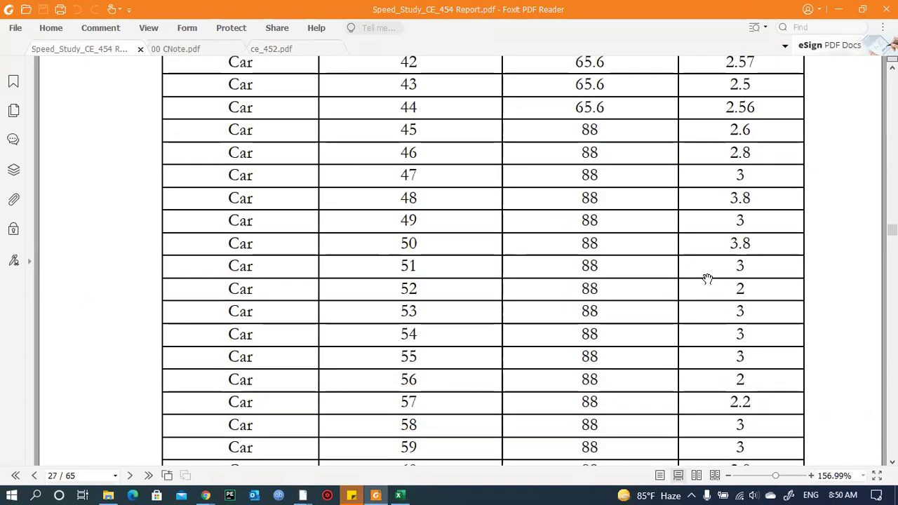
pyautogui.scroll(-12, 707, 279)
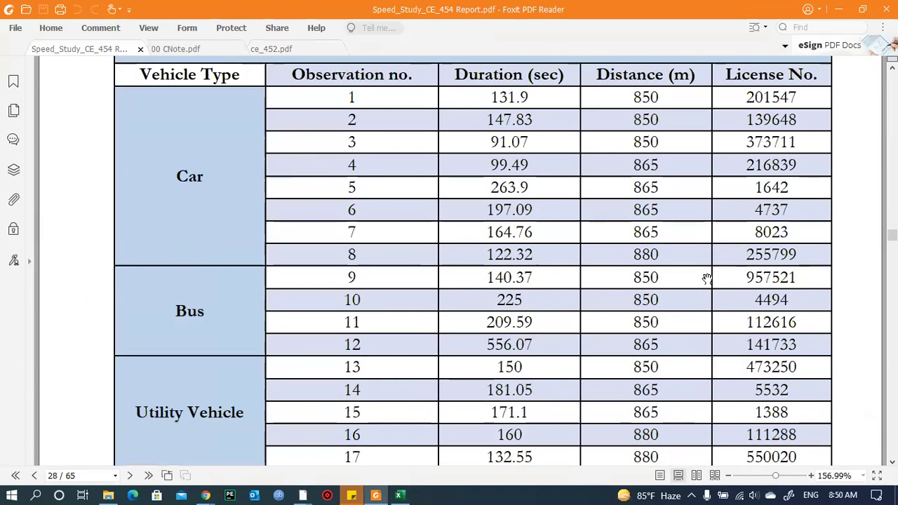
pyautogui.scroll(-15, 707, 278)
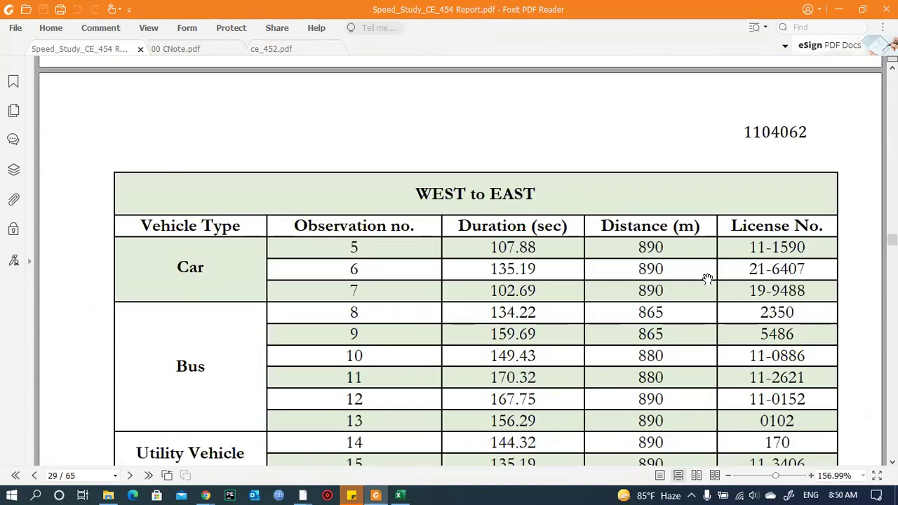
pyautogui.scroll(-20, 707, 279)
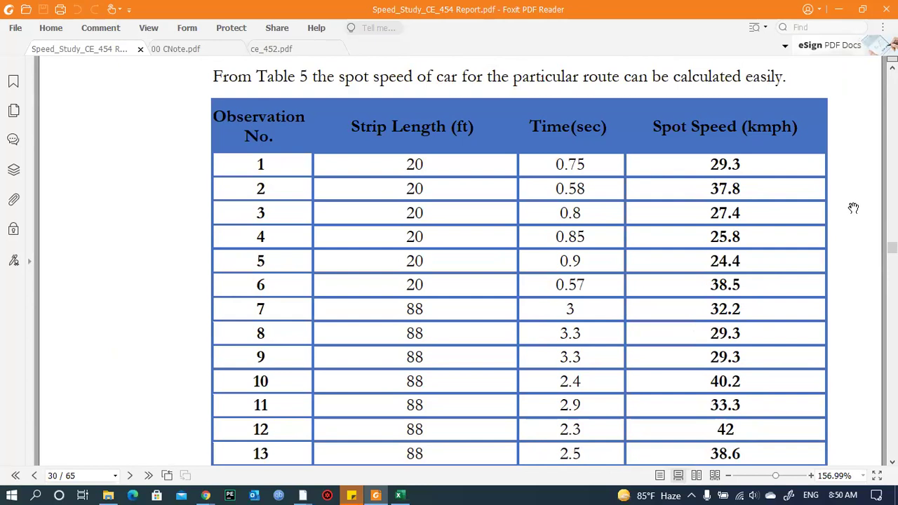
# Examine Table 8, the average spot speeds per vehicle type, and the start of section 5.3 on weighted average speed.
pyautogui.scroll(-12, 853, 208)
pyautogui.scroll(-14, 853, 208)
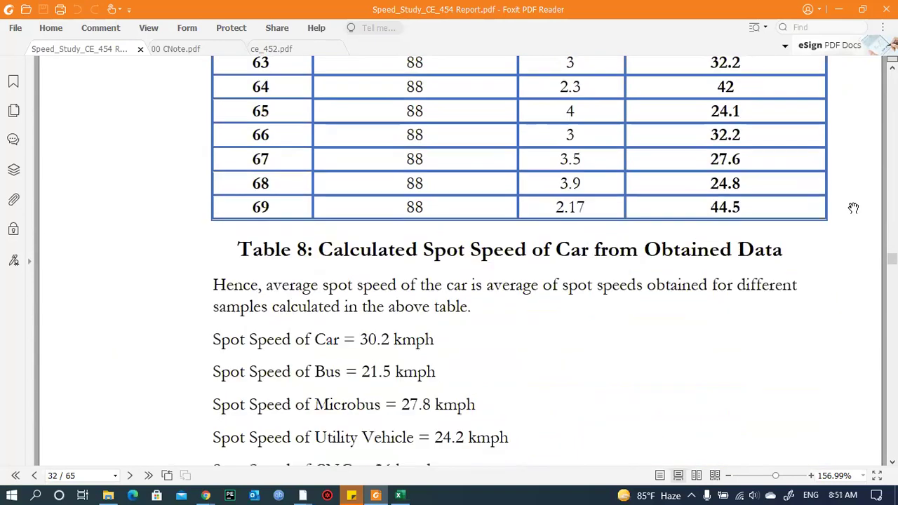
pyautogui.scroll(-3, 853, 209)
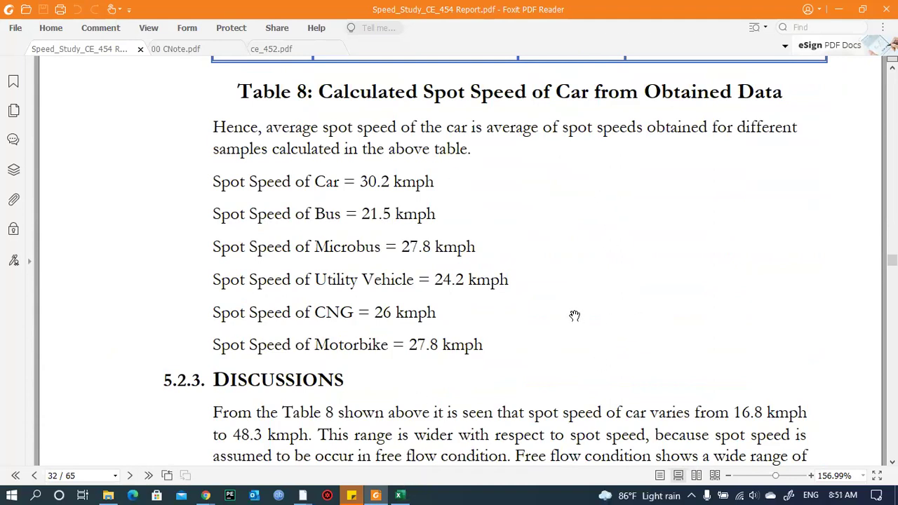
pyautogui.scroll(-15, 574, 316)
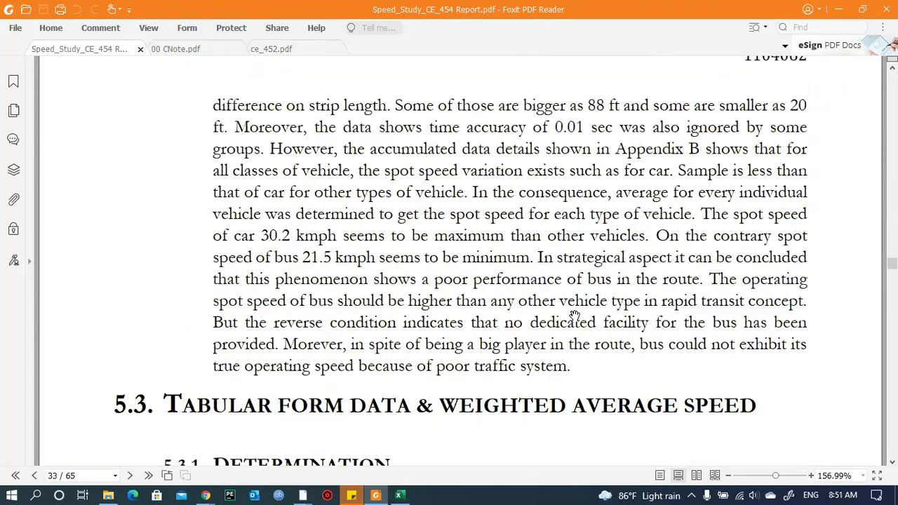
pyautogui.scroll(-3, 575, 316)
pyautogui.scroll(7, 575, 316)
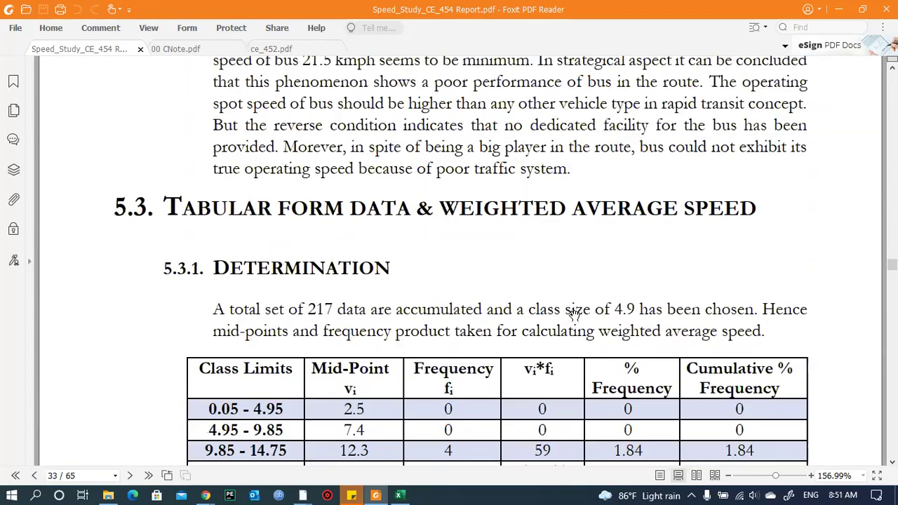
pyautogui.scroll(10, 575, 316)
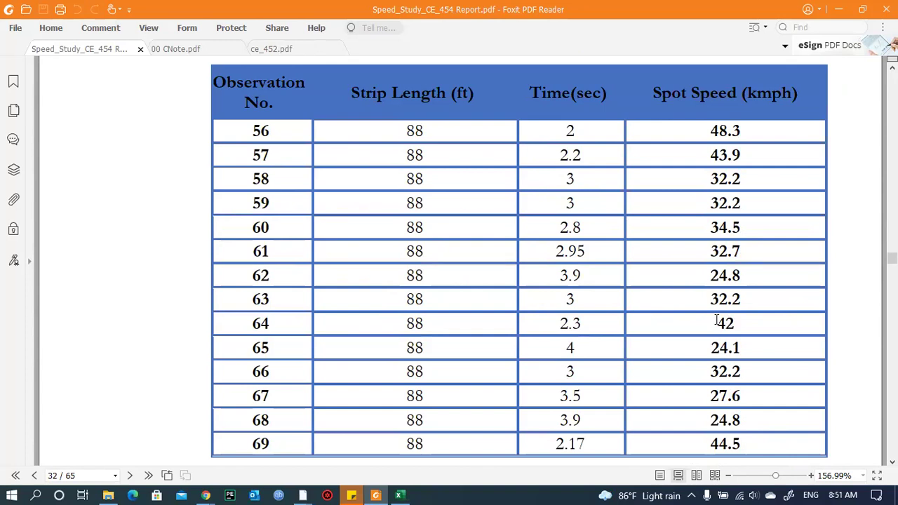
pyautogui.scroll(-3, 457, 357)
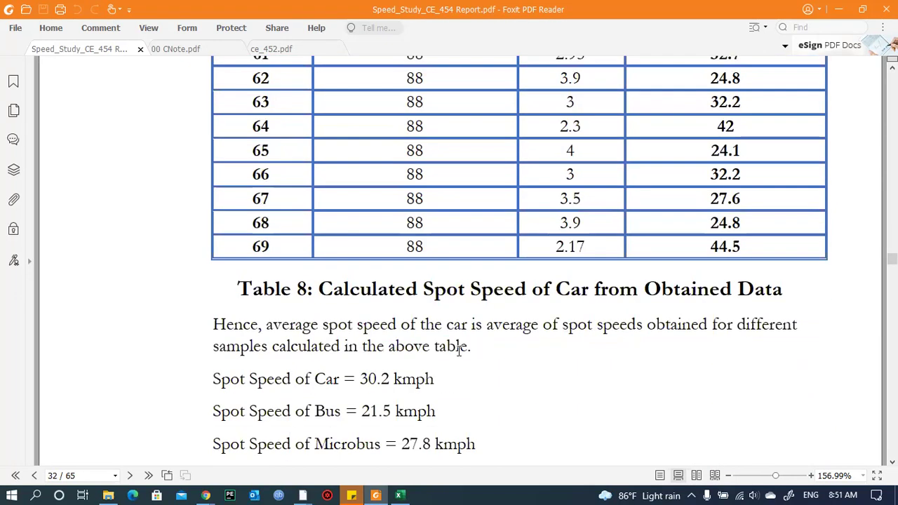
pyautogui.scroll(4, 458, 354)
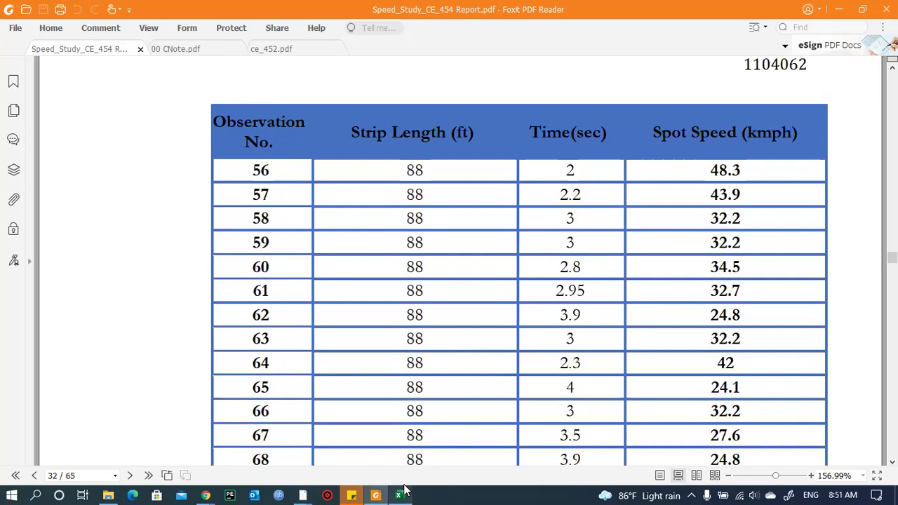
# Switch to a blank whiteboard and sketch a table outline with two horizontal header lines and a vertical line dividing off the first column.
pyautogui.click(299, 491)
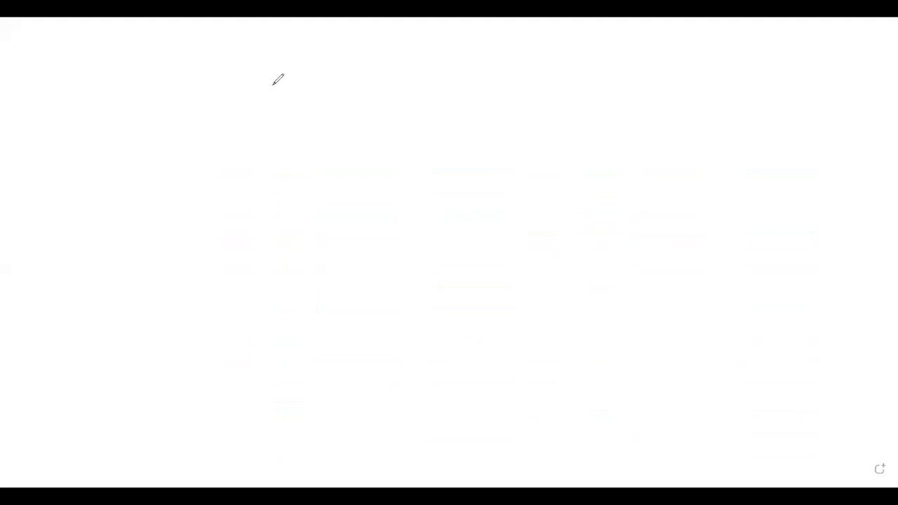
pyautogui.moveTo(129, 104); pyautogui.dragTo(691, 110)
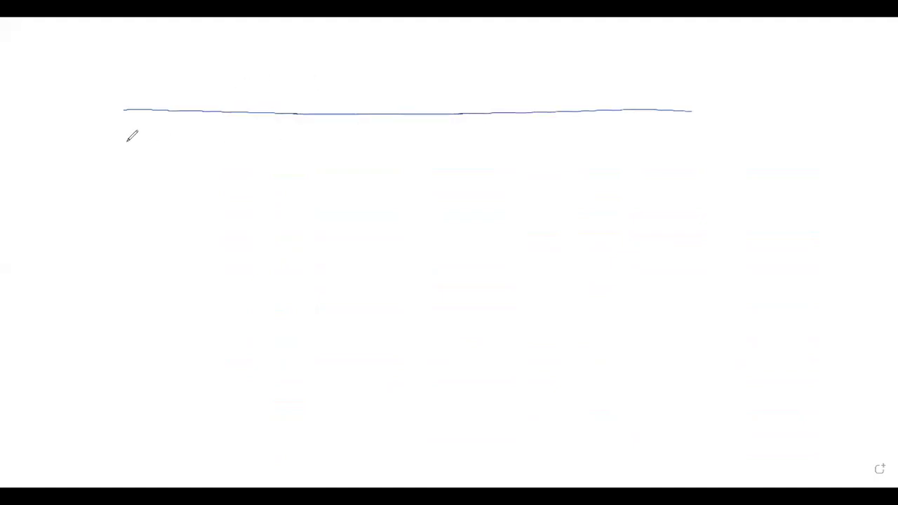
pyautogui.moveTo(117, 137); pyautogui.dragTo(707, 144)
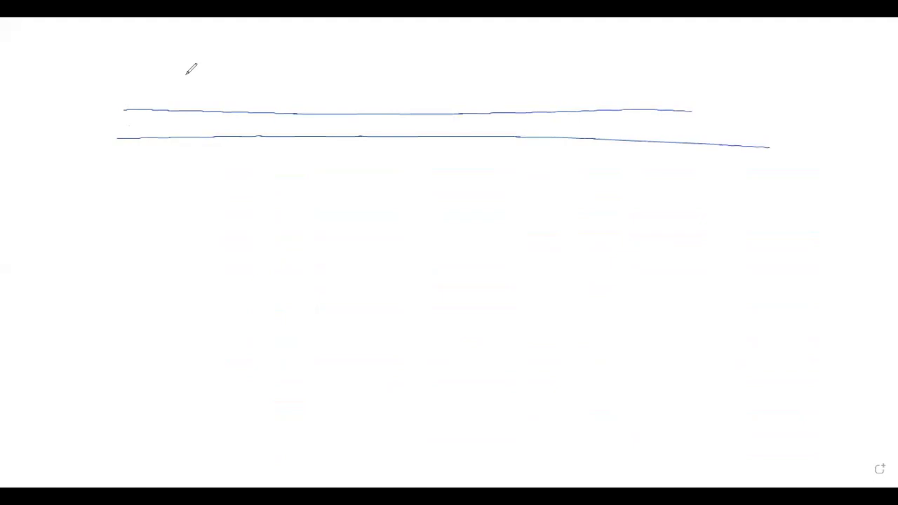
pyautogui.moveTo(206, 72); pyautogui.dragTo(156, 401)
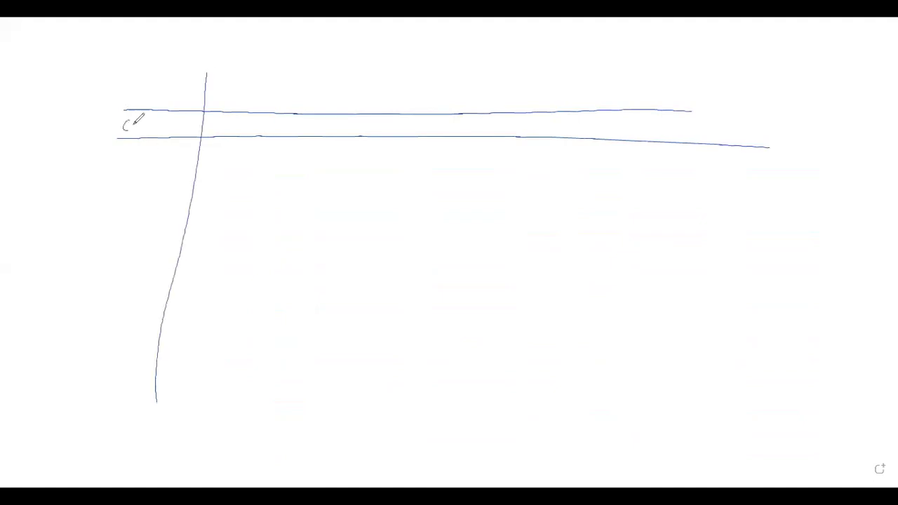